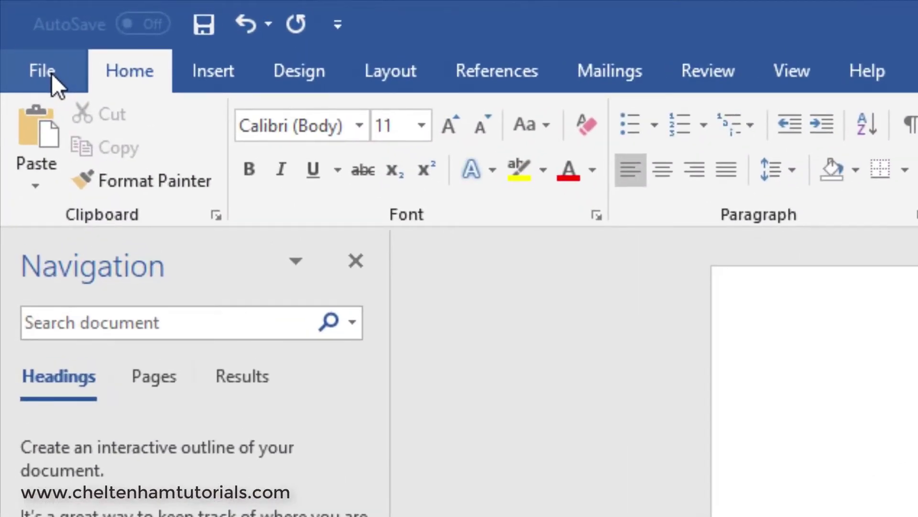
# Open Word Options from the File Backstage view
pyautogui.click(46, 73)
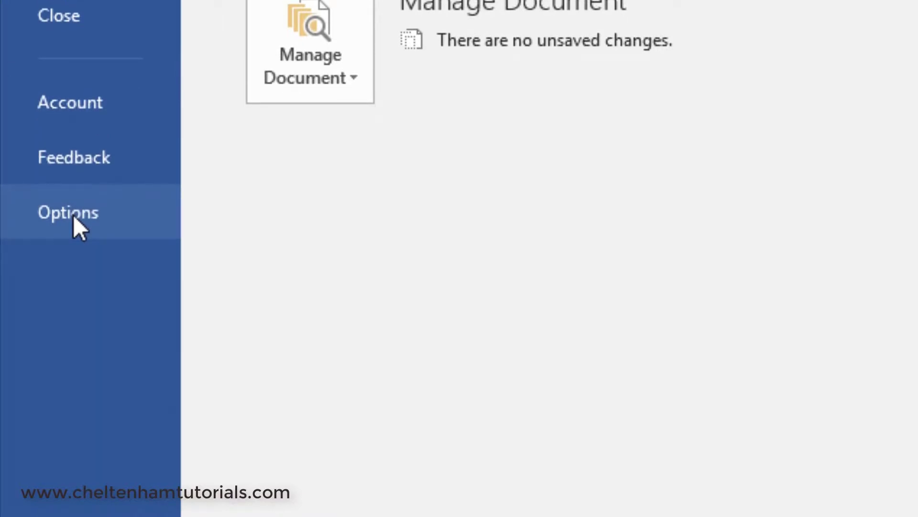
pyautogui.click(74, 216)
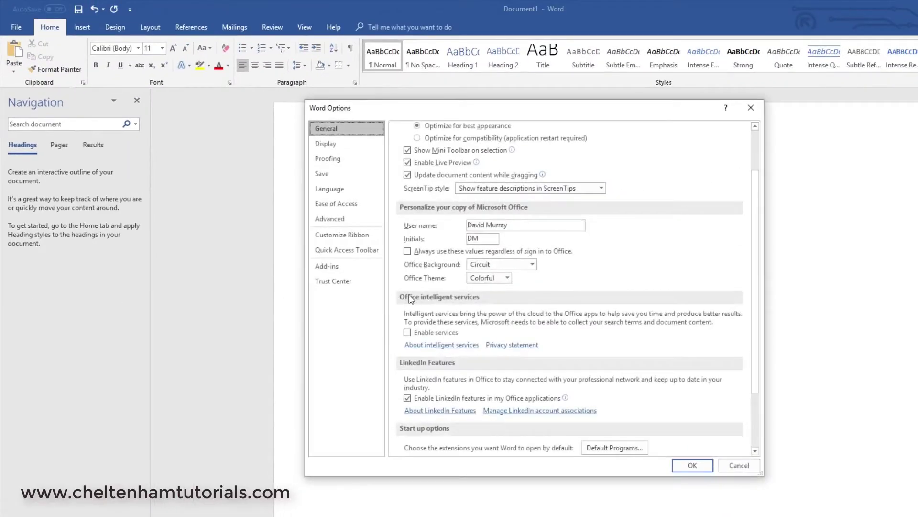
pyautogui.scroll(2, 411, 299)
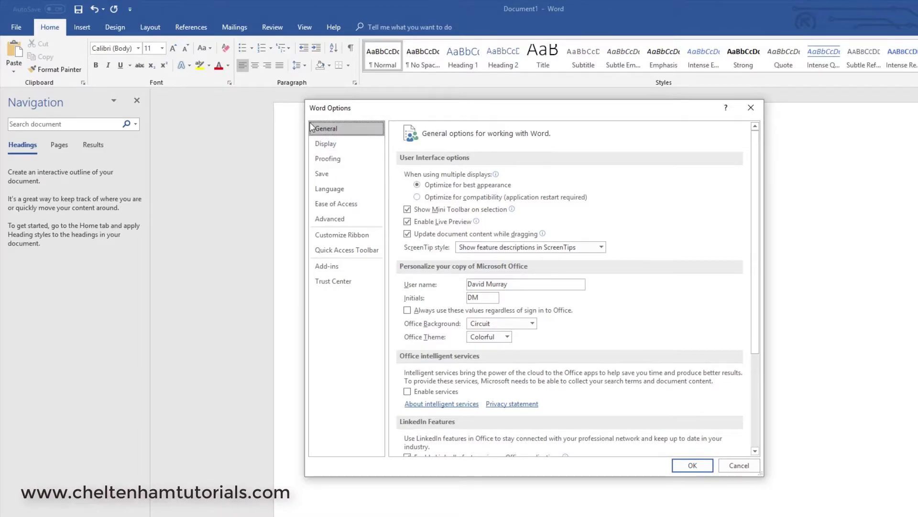
# Browse the Display, Proofing, Save and Language pages, then return to General
pyautogui.click(322, 142)
pyautogui.click(327, 161)
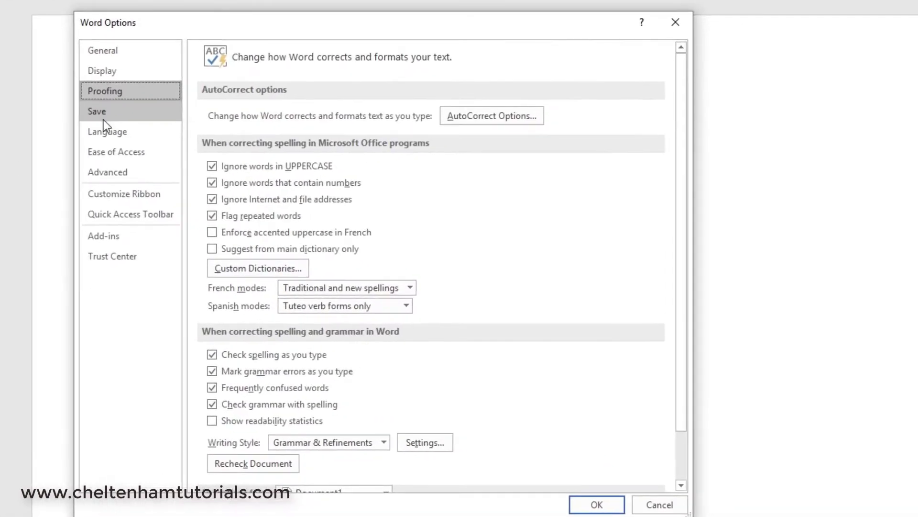
pyautogui.click(132, 120)
pyautogui.click(138, 139)
pyautogui.click(97, 53)
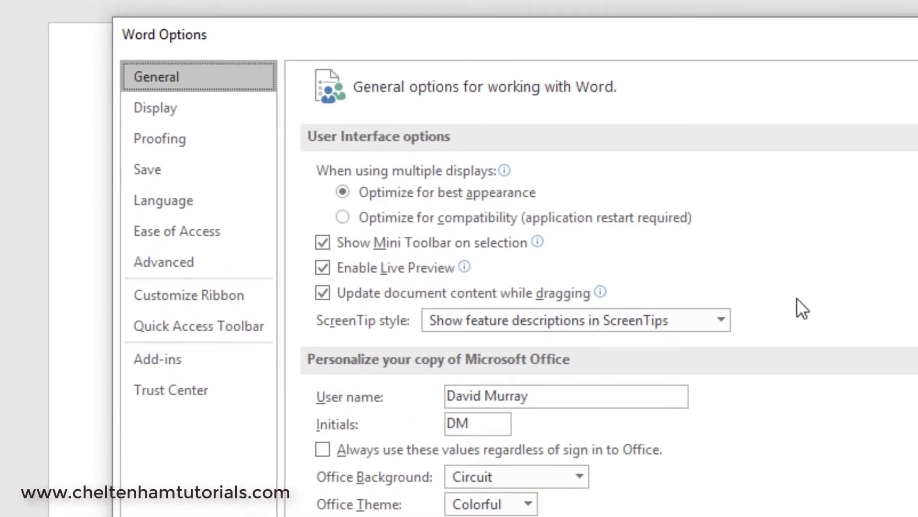
pyautogui.moveTo(428, 196)
pyautogui.scroll(-5, 608, 287)
pyautogui.scroll(5, 607, 287)
# Replace the user name with 'Cheltenham Group Pty Ltd' and clear the Initials field
pyautogui.moveTo(558, 397); pyautogui.dragTo(403, 397)
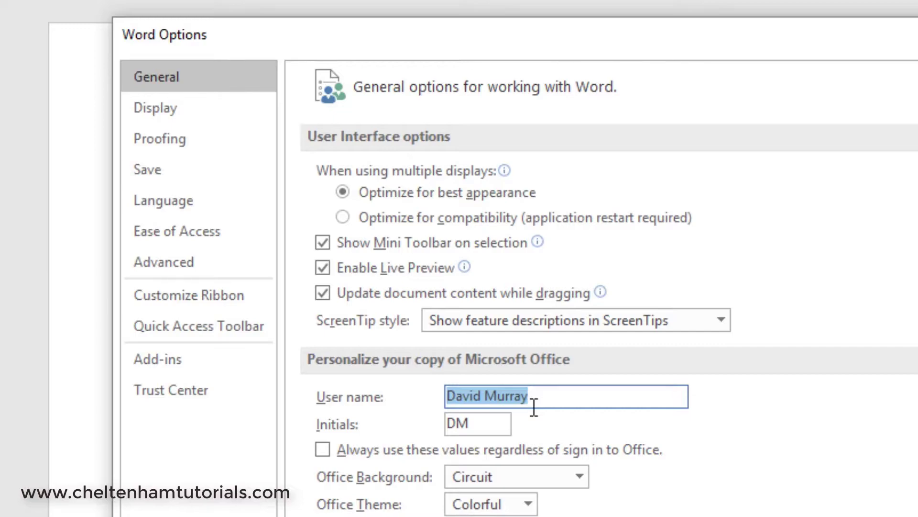
pyautogui.write('Chel')
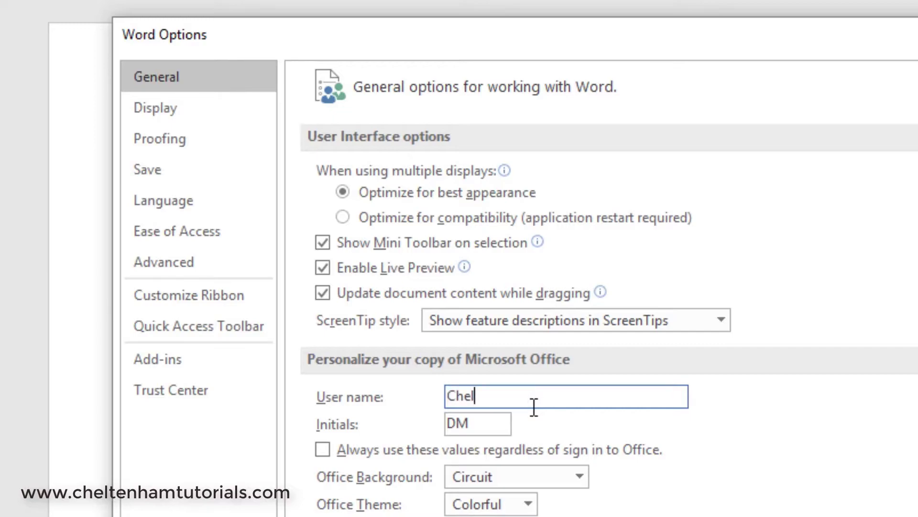
pyautogui.write('tenham Group Pty ')
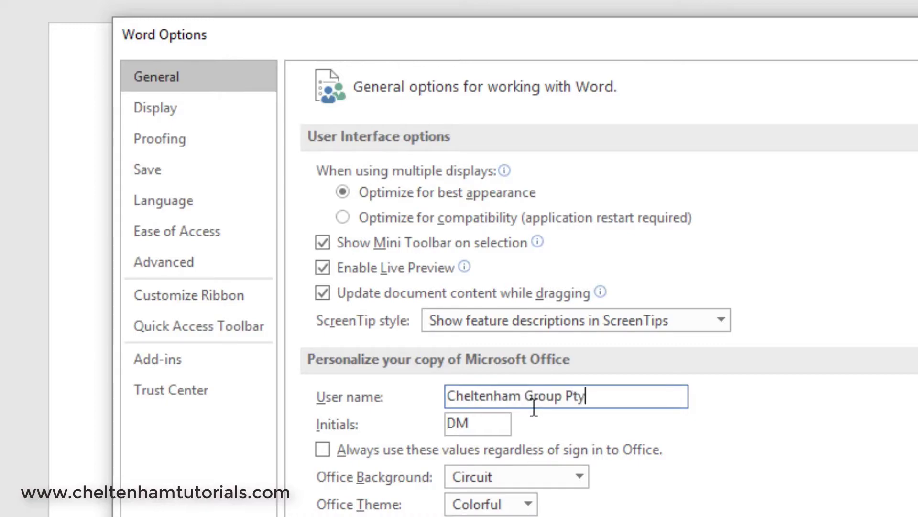
pyautogui.write('Lyd')
pyautogui.moveTo(476, 424); pyautogui.dragTo(435, 424)
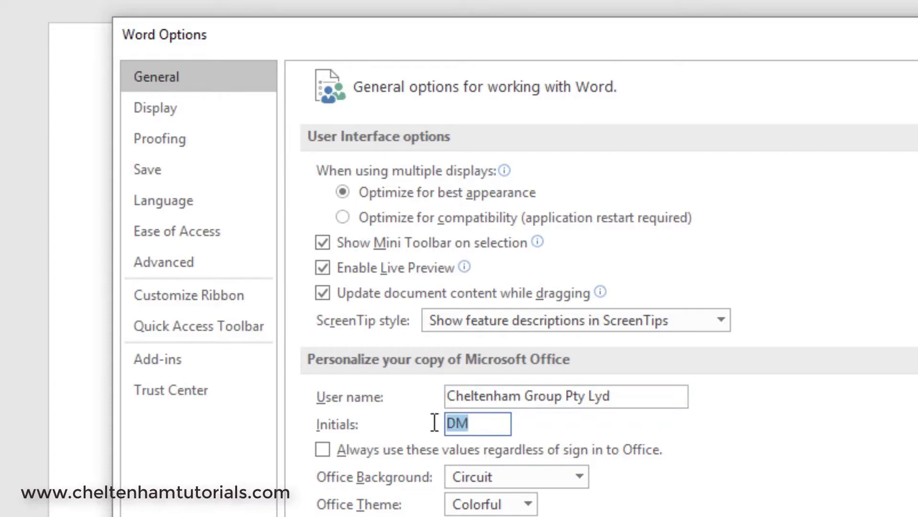
pyautogui.press('BackSpace')
pyautogui.click(628, 400)
pyautogui.press('BackSpace')
pyautogui.press('BackSpace')
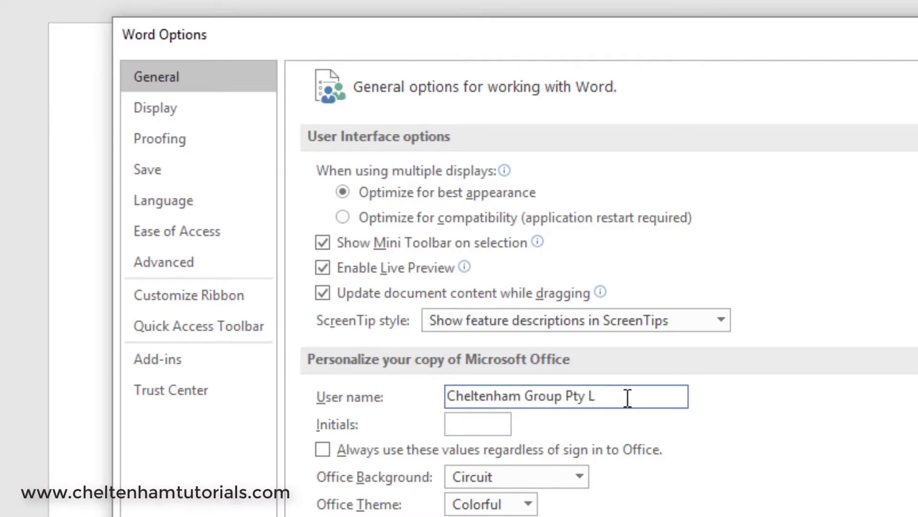
pyautogui.write('td')
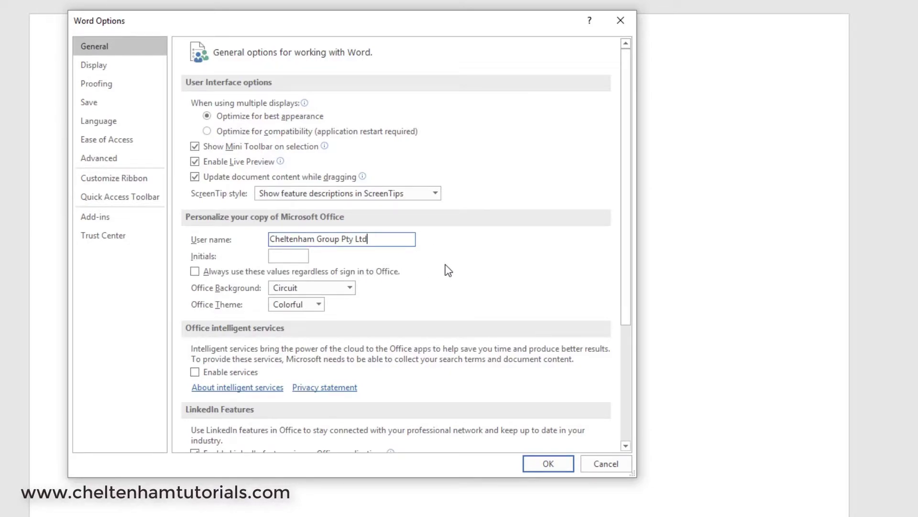
# Uncheck 'Show the Start screen when this application starts' and switch to the Display page
pyautogui.scroll(-6, 448, 270)
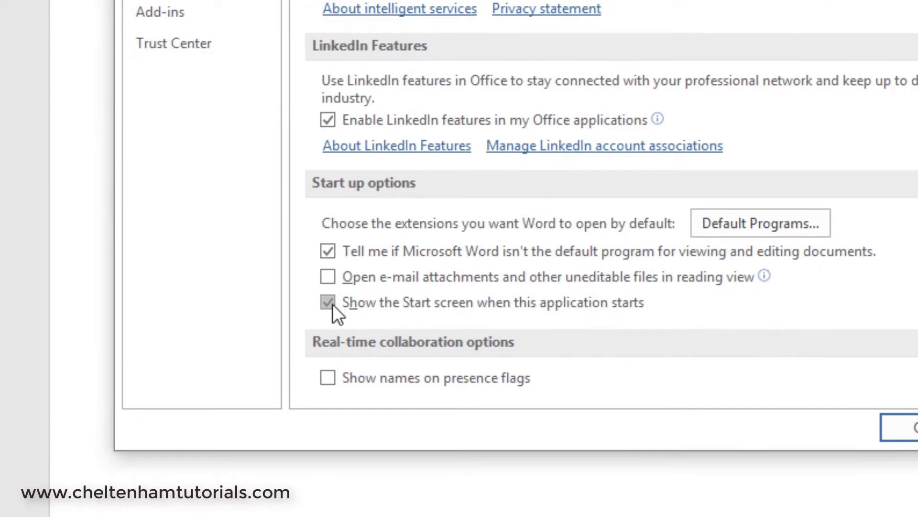
pyautogui.click(329, 303)
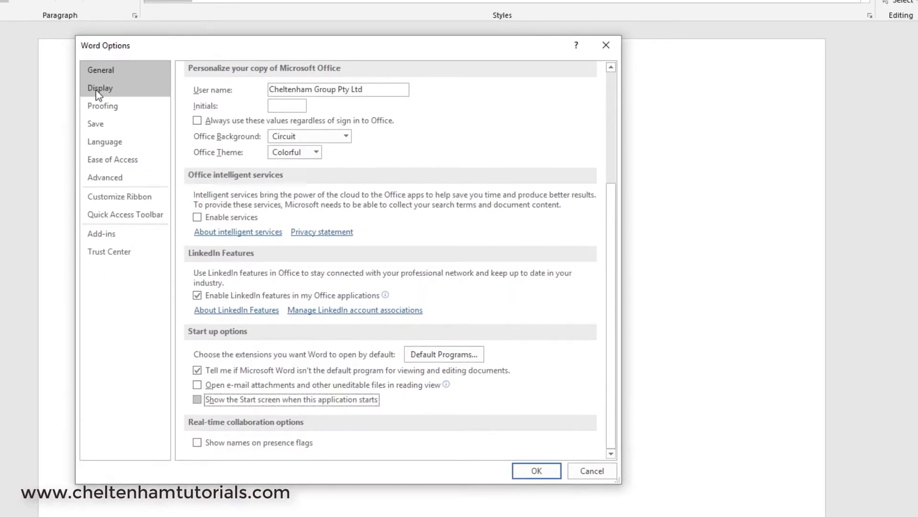
pyautogui.click(97, 91)
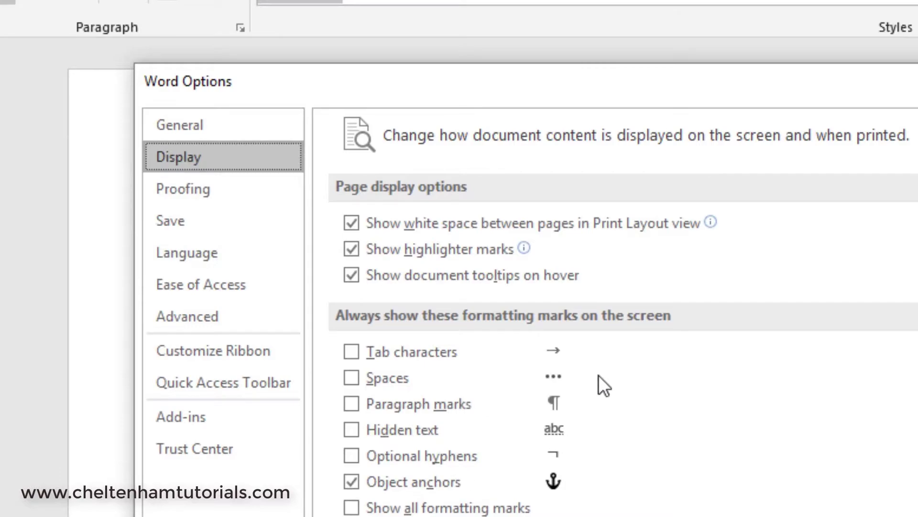
# Toggle the tab-character, hidden-text and all-formatting-mark options, plus updating fields and linked data before printing
pyautogui.click(399, 360)
pyautogui.click(353, 350)
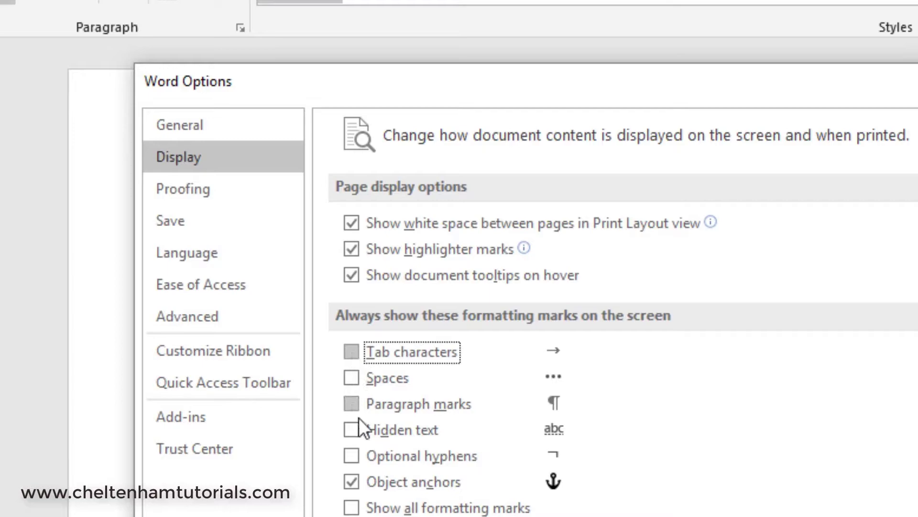
pyautogui.click(351, 429)
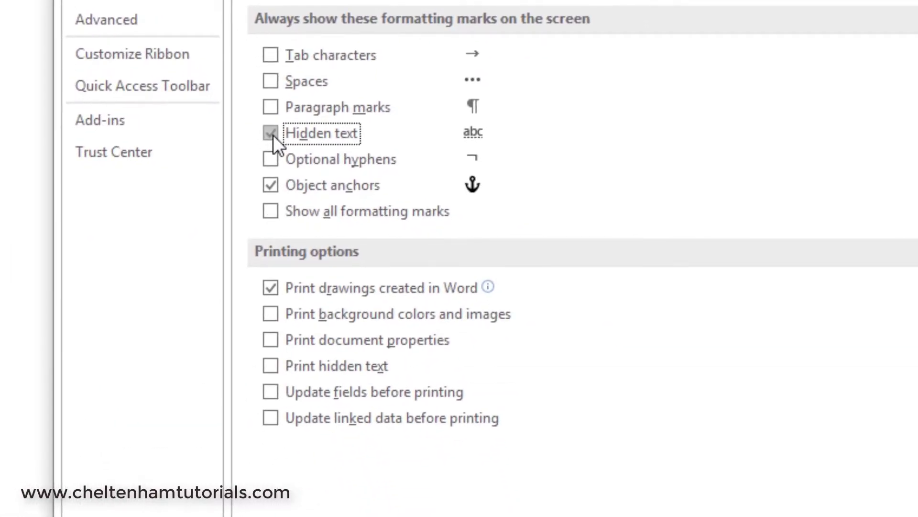
pyautogui.click(269, 213)
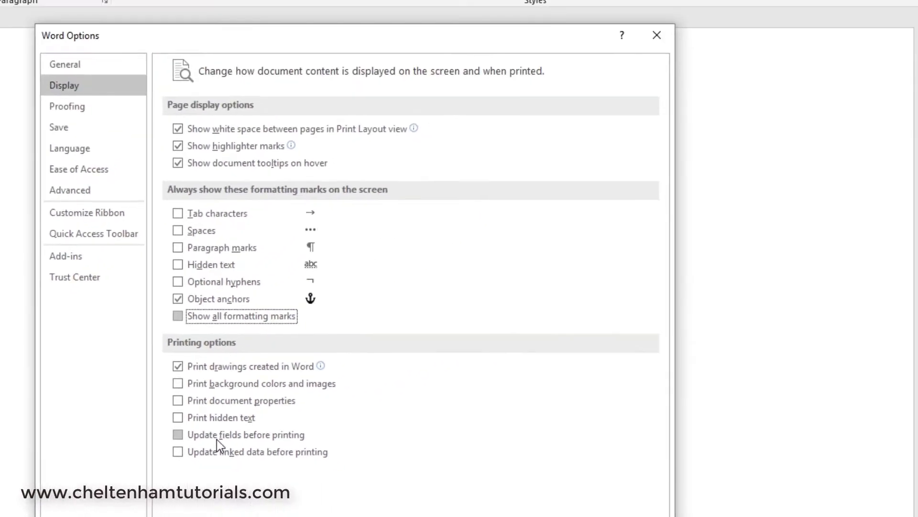
pyautogui.click(181, 437)
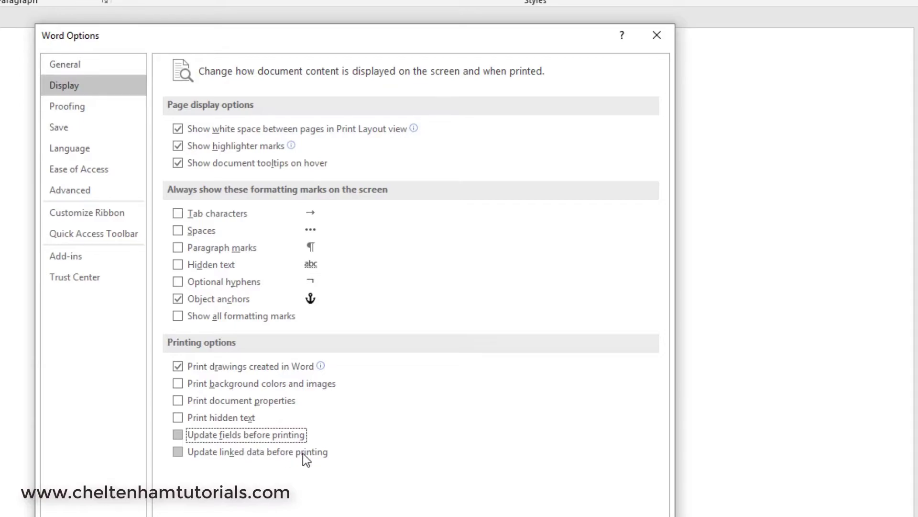
pyautogui.click(177, 452)
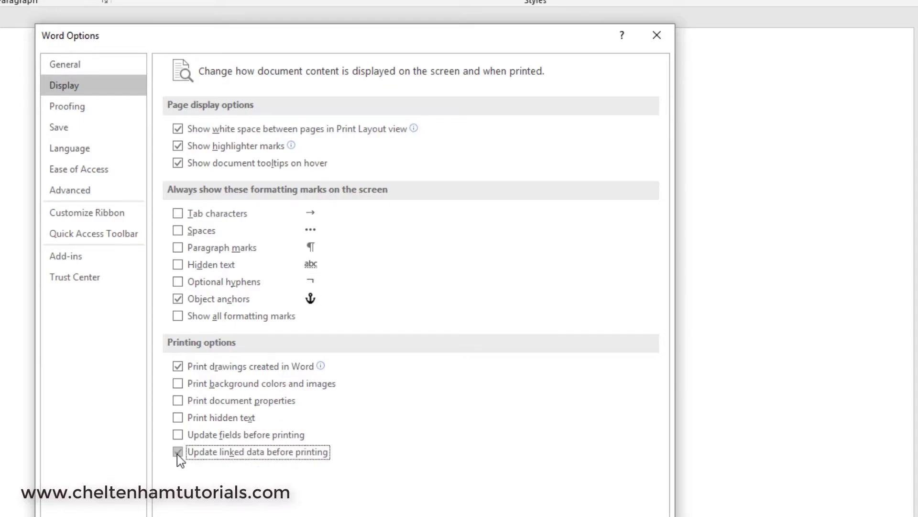
pyautogui.click(72, 108)
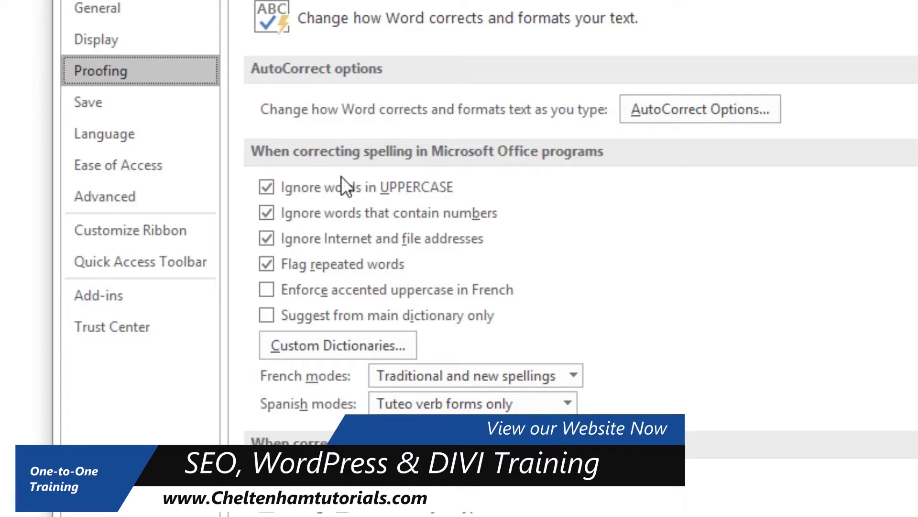
# Uncheck 'Ignore words in UPPERCASE' and toggle the numbers and check-spelling-as-you-type options
pyautogui.click(283, 191)
pyautogui.click(271, 189)
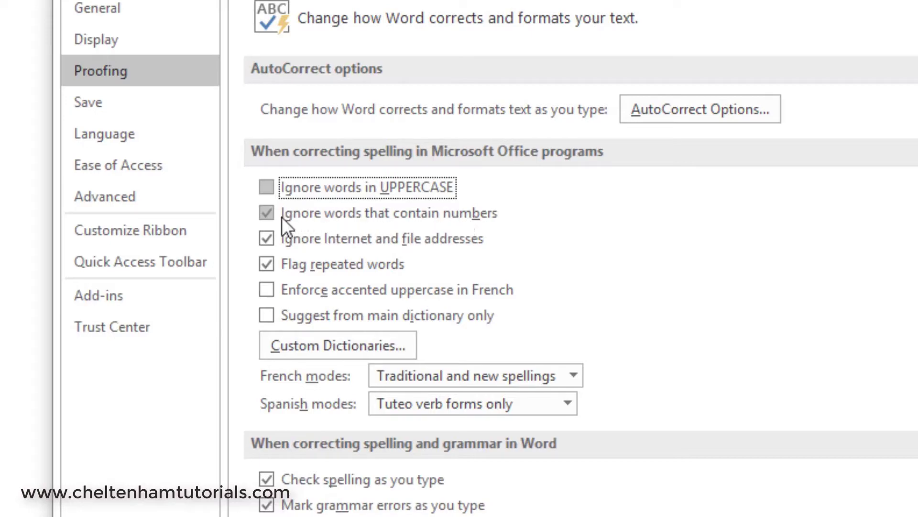
pyautogui.click(269, 216)
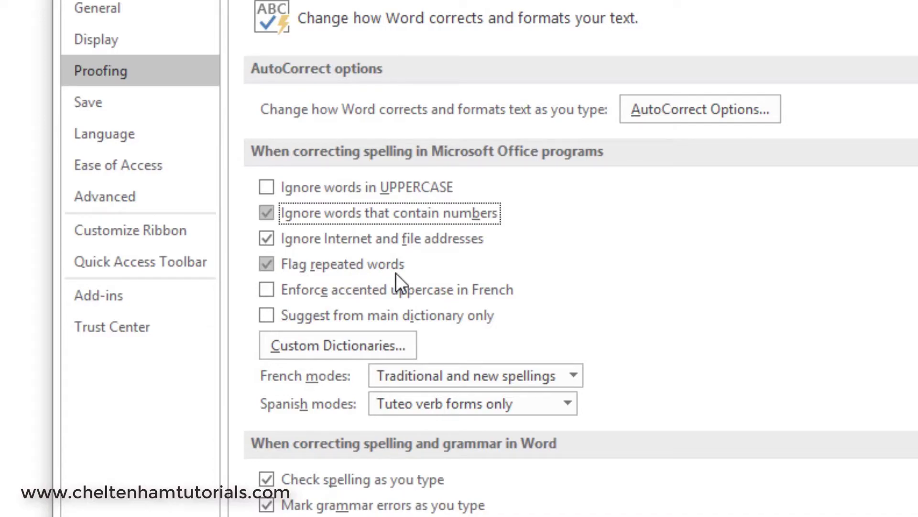
pyautogui.scroll(-3, 395, 273)
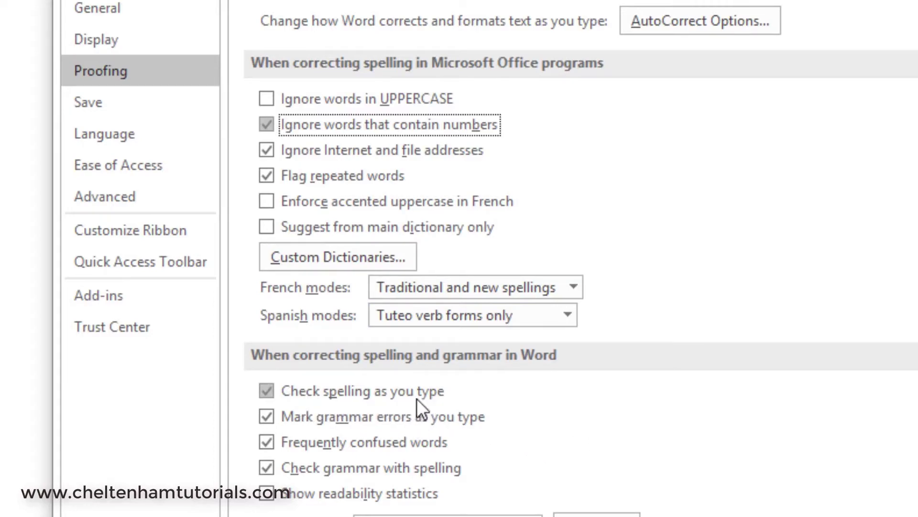
pyautogui.click(266, 391)
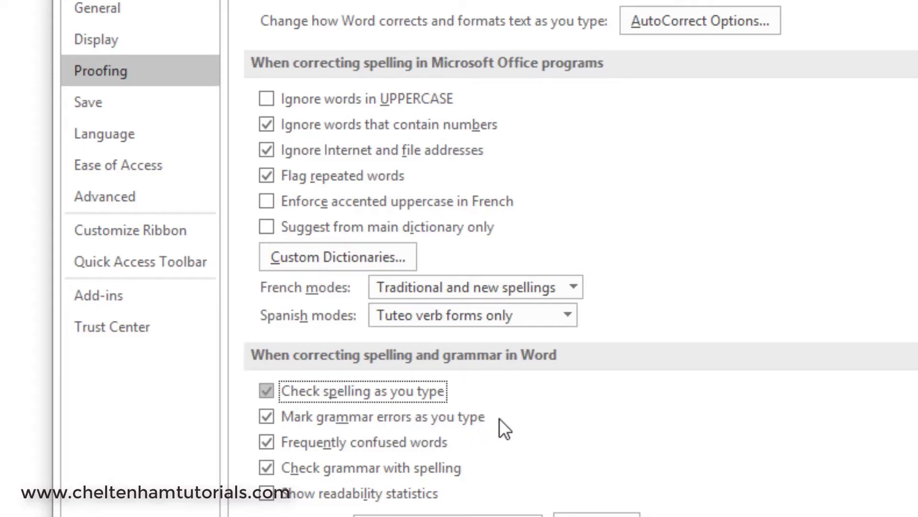
# Set AutoRecover to every 15 minutes and tick 'Save to Computer by default'
pyautogui.click(88, 102)
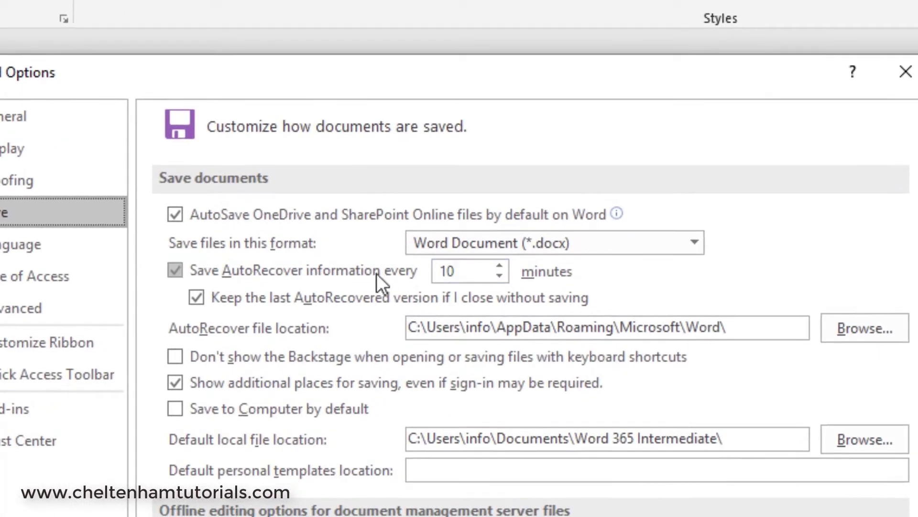
pyautogui.doubleClick(463, 271)
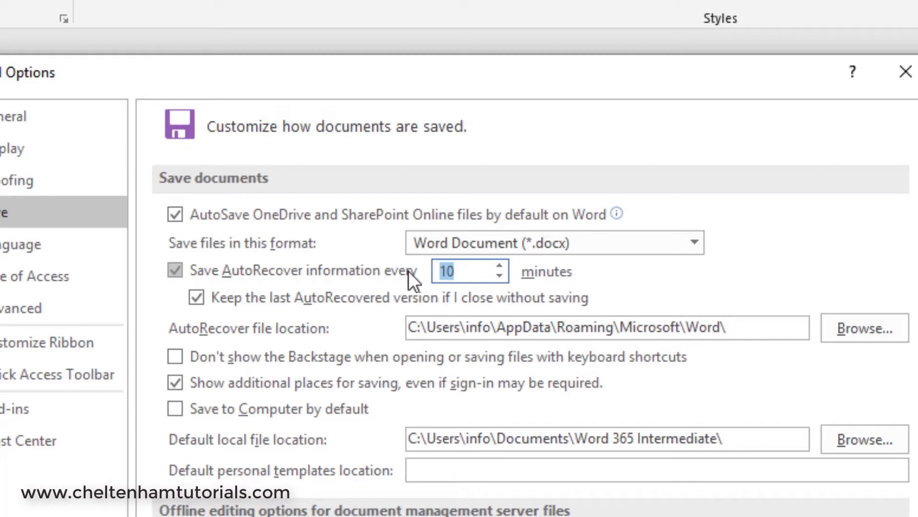
pyautogui.write('15')
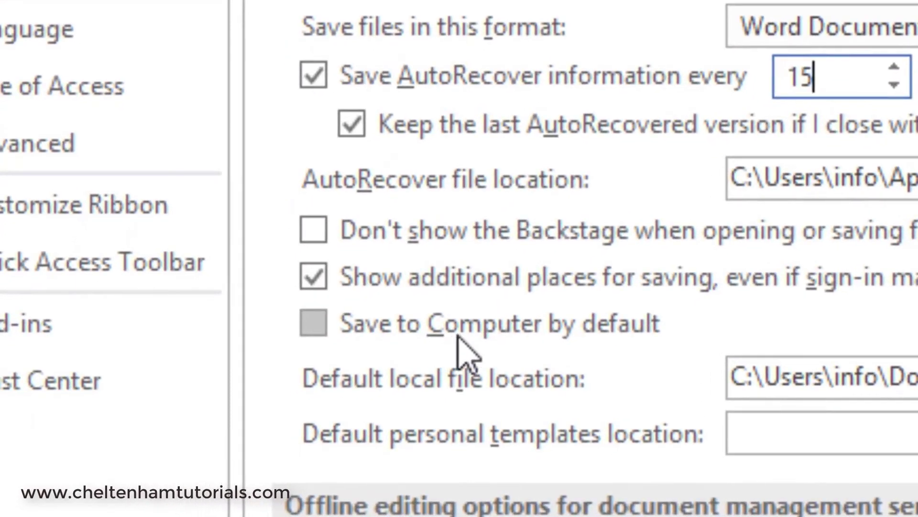
pyautogui.click(314, 324)
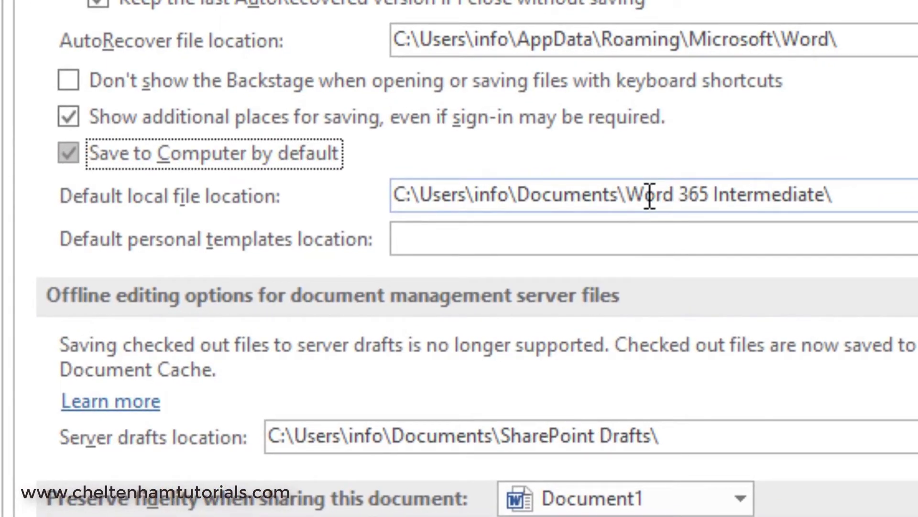
# Select the Word 365 Intermediate folder in the default local file location path
pyautogui.moveTo(626, 198); pyautogui.dragTo(831, 197)
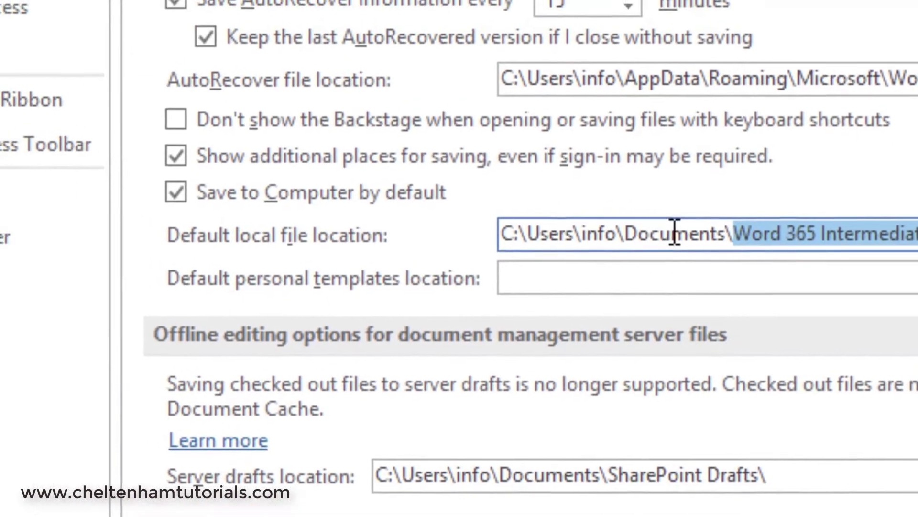
pyautogui.click(575, 197)
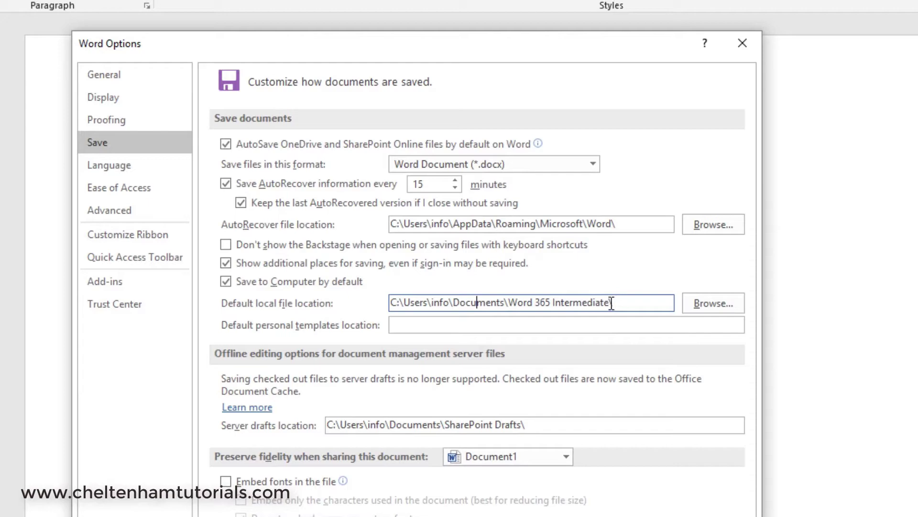
pyautogui.moveTo(611, 303); pyautogui.dragTo(453, 303)
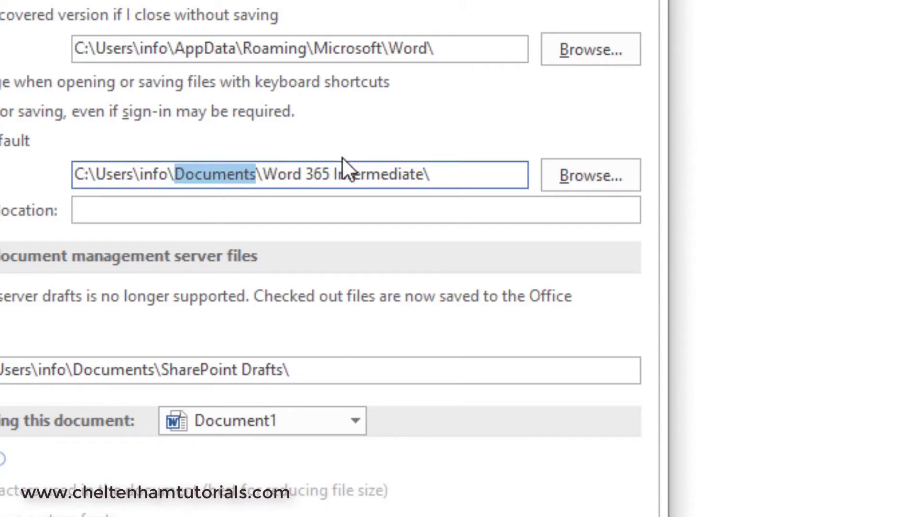
# Visit the Language page, then view the Ease of Access shortcut-keys-in-ScreenTips setting
pyautogui.click(87, 132)
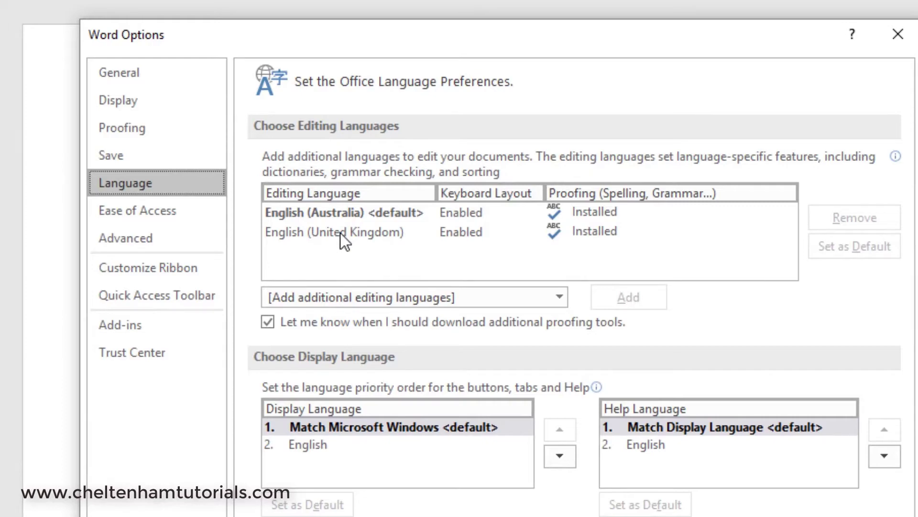
pyautogui.click(128, 208)
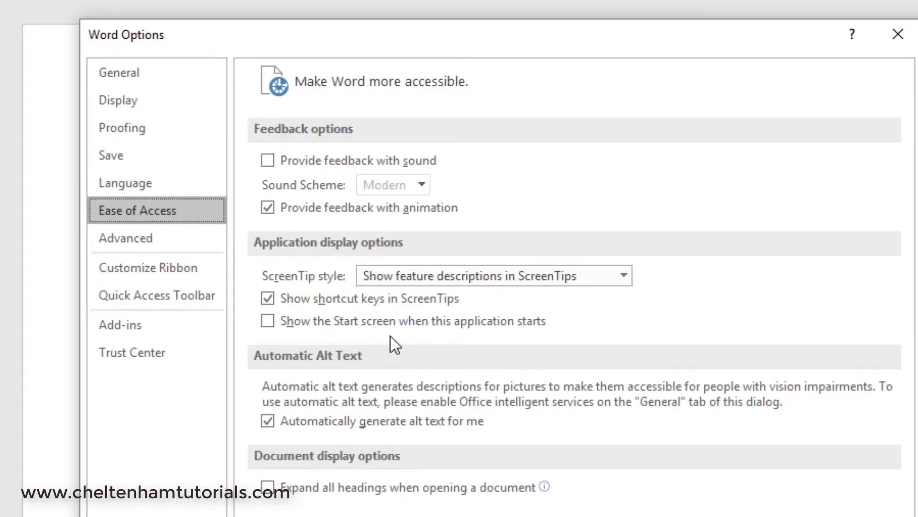
pyautogui.click(302, 299)
# Review the Advanced page's editing options, including the select entire word setting
pyautogui.click(144, 239)
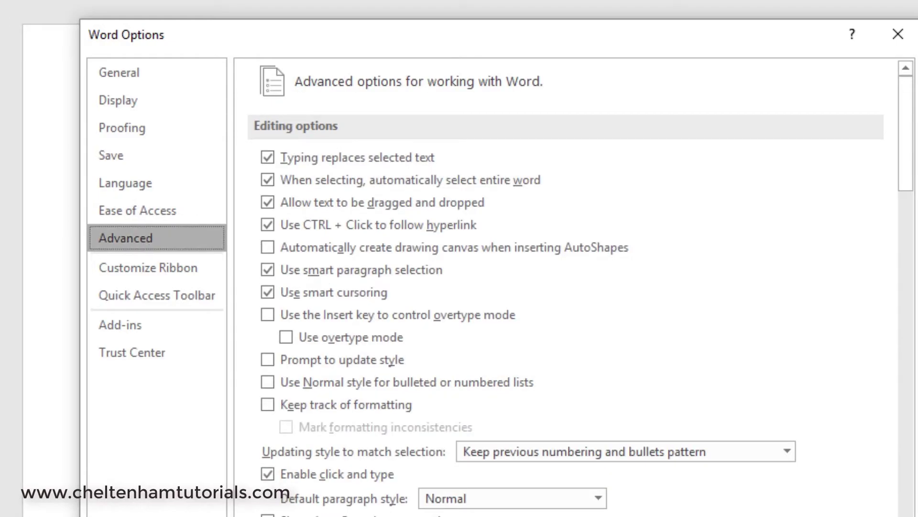
pyautogui.moveTo(904, 153); pyautogui.dragTo(904, 134)
pyautogui.moveTo(415, 158); pyautogui.dragTo(530, 122)
pyautogui.click(456, 183)
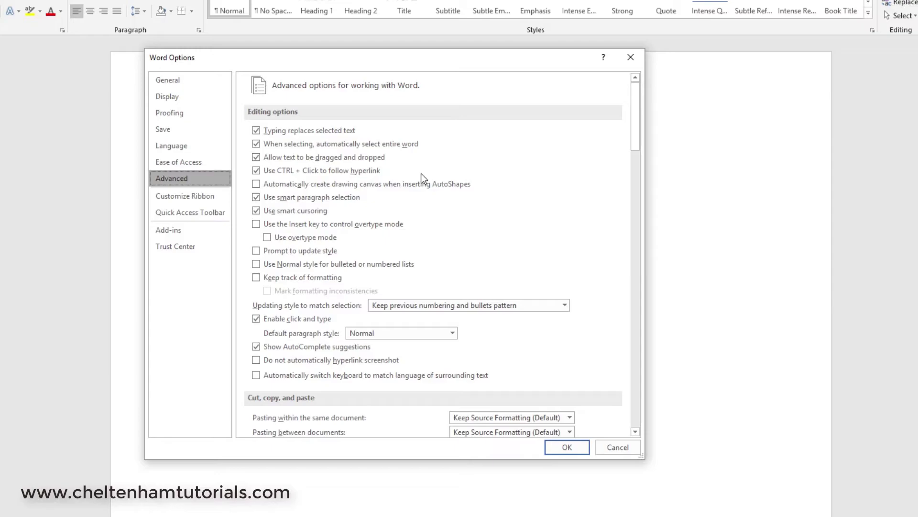
# Check the Pasting between documents choices without changing them, then lower Recent Documents from 50 to 23
pyautogui.scroll(-5, 257, 133)
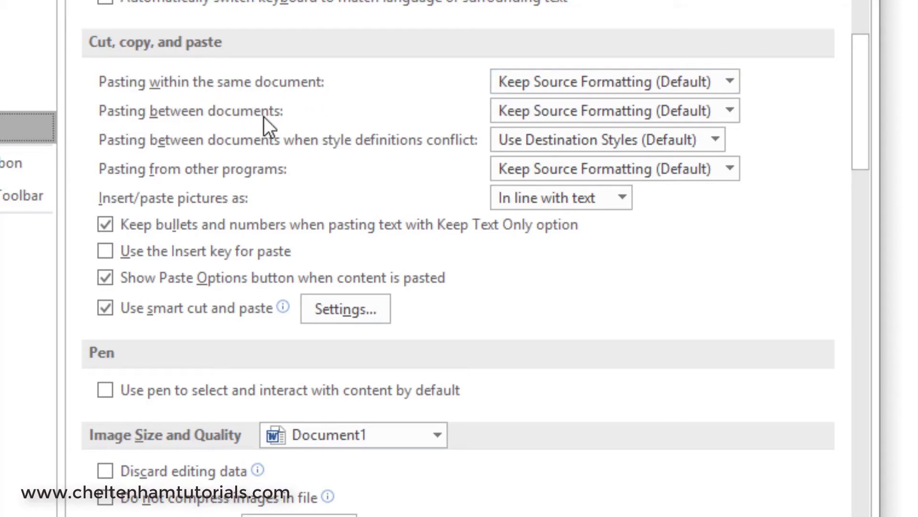
pyautogui.click(730, 111)
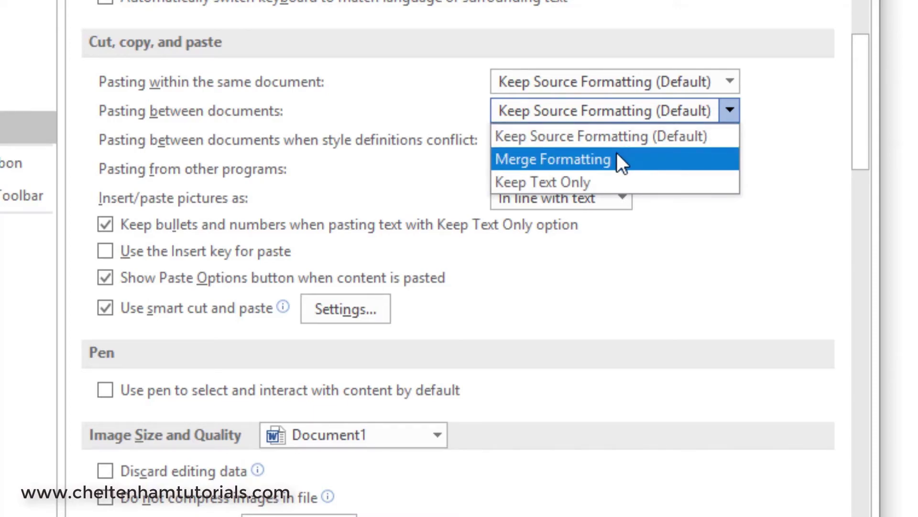
pyautogui.click(694, 232)
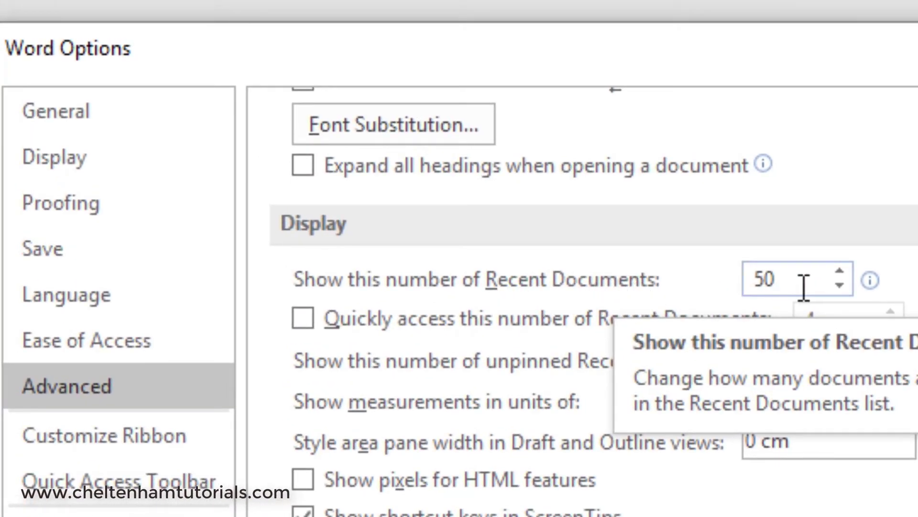
pyautogui.moveTo(840, 285); pyautogui.dragTo(841, 285)
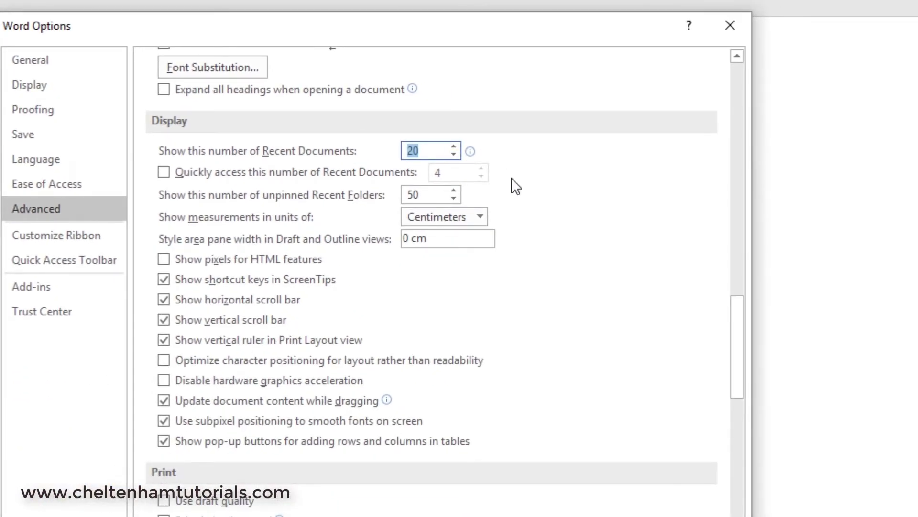
# Note Print in background, enable 'Print field codes instead of their values', then go to Customize Ribbon
pyautogui.scroll(-5, 169, 216)
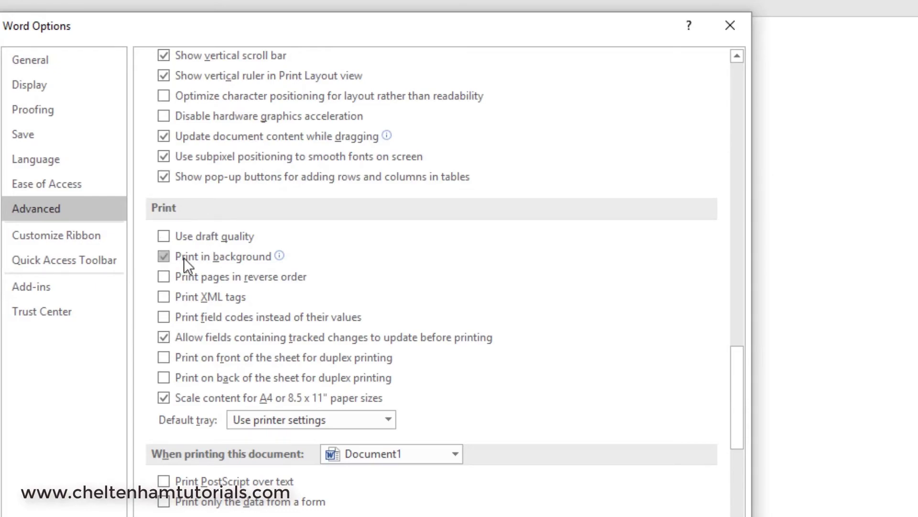
pyautogui.moveTo(243, 261)
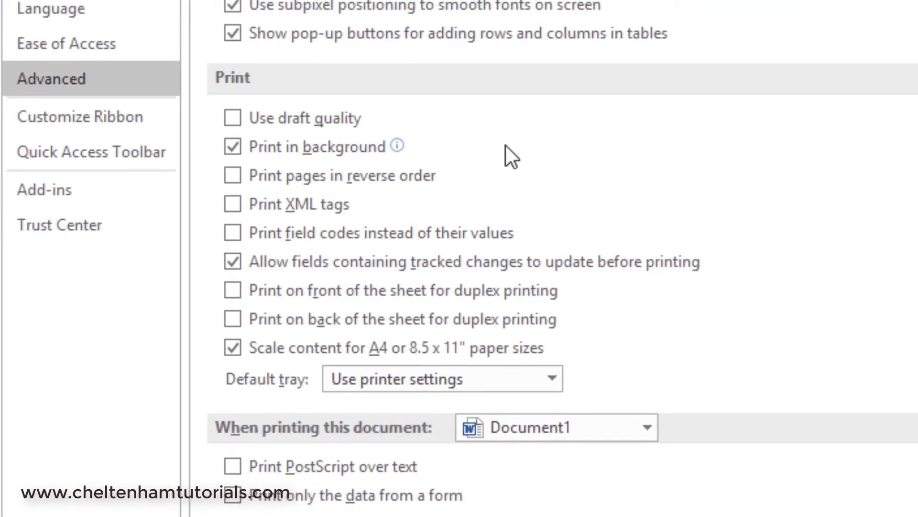
pyautogui.click(234, 147)
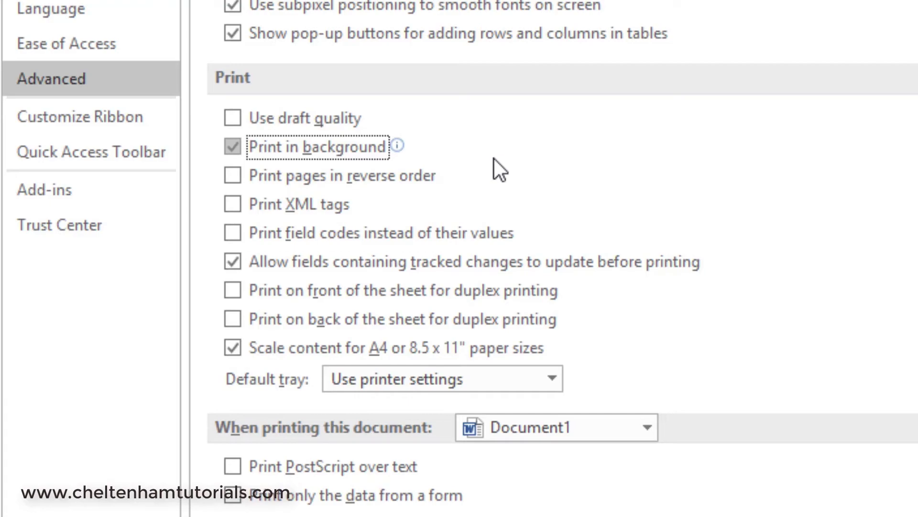
pyautogui.scroll(-2, 492, 169)
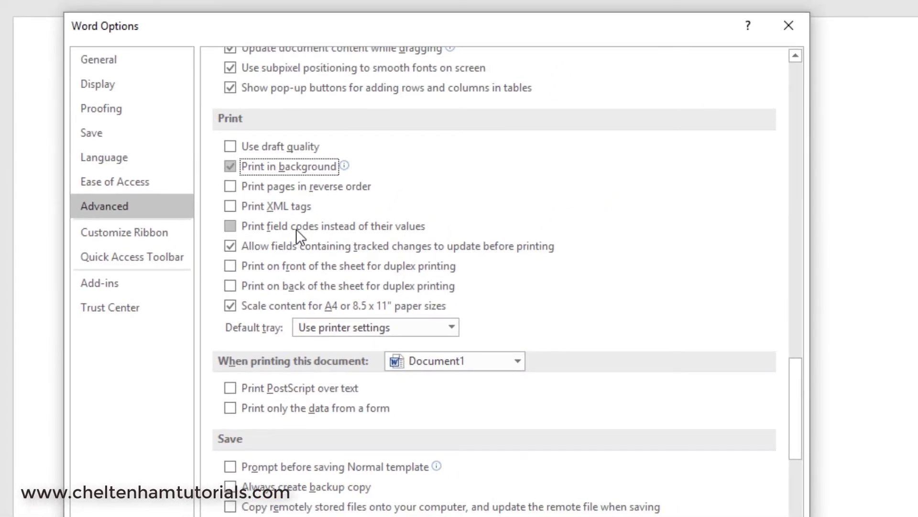
pyautogui.click(229, 225)
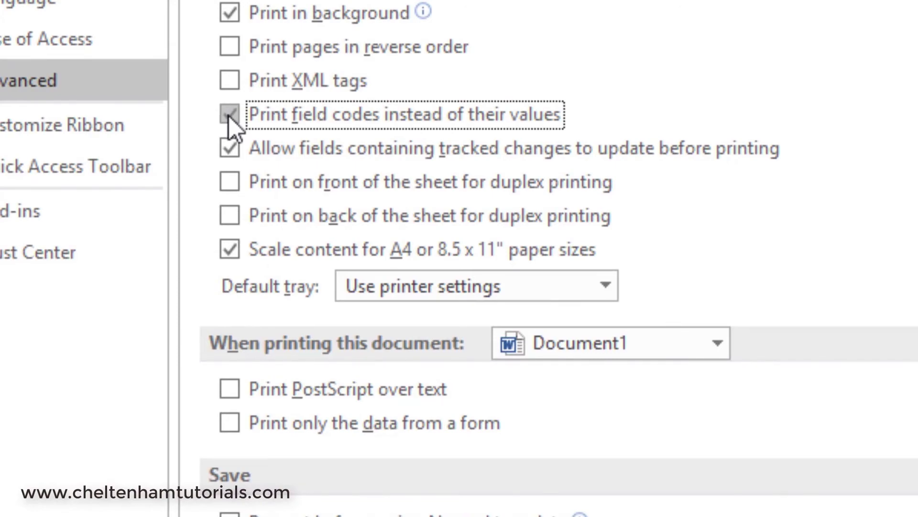
pyautogui.click(28, 129)
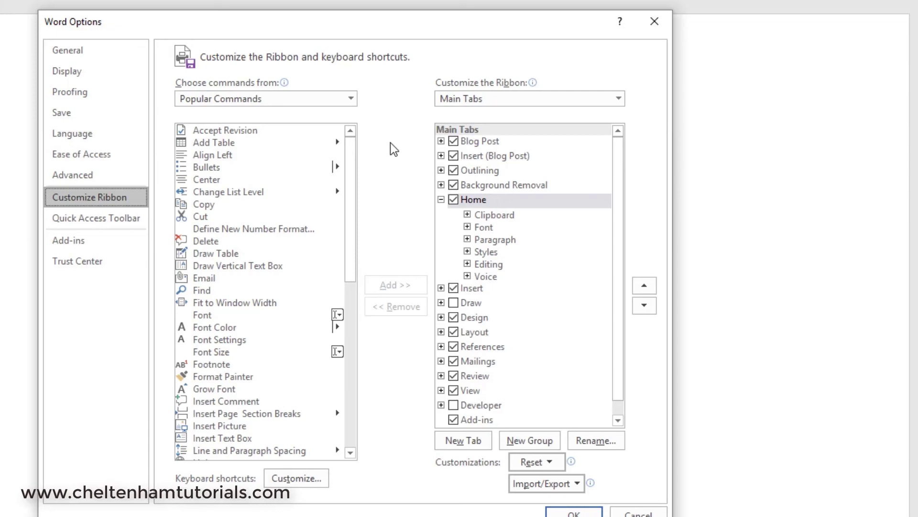
# Switch Word Options to the Quick Access Toolbar page, showing AutoSave, Save, Undo and Redo
pyautogui.click(84, 217)
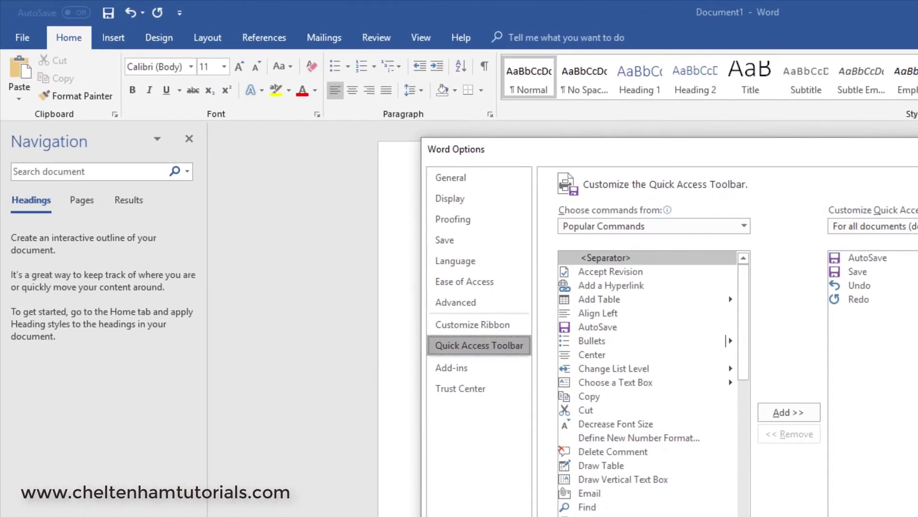
# Close Word Options, reopen it via File, and scroll the General page to the start-up options
pyautogui.press('Return')
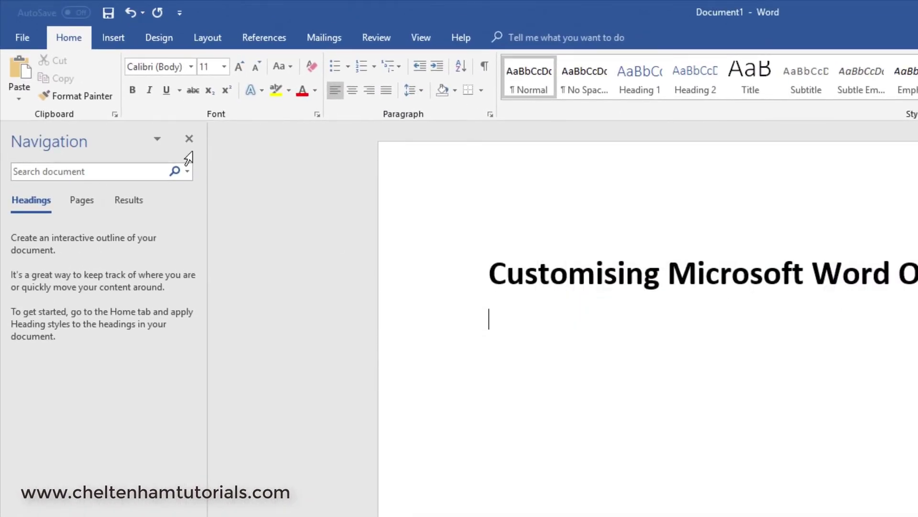
pyautogui.click(26, 41)
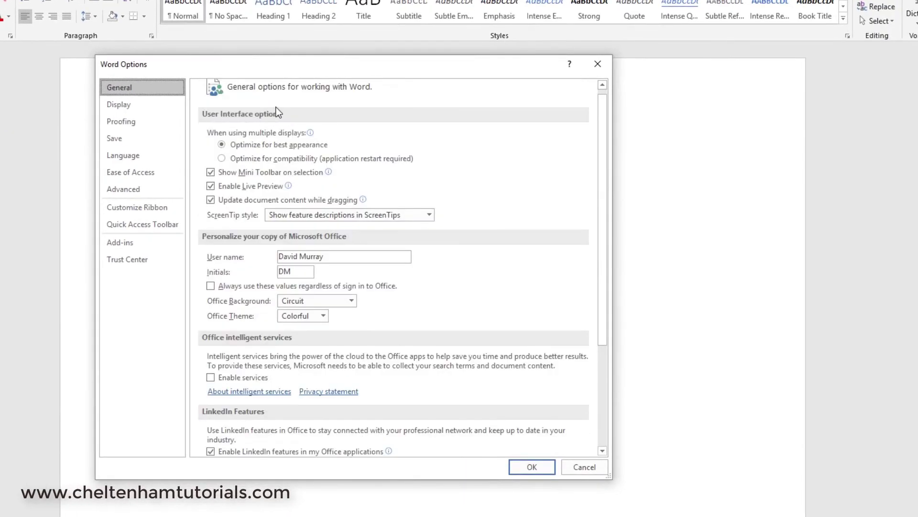
pyautogui.scroll(1, 254, 229)
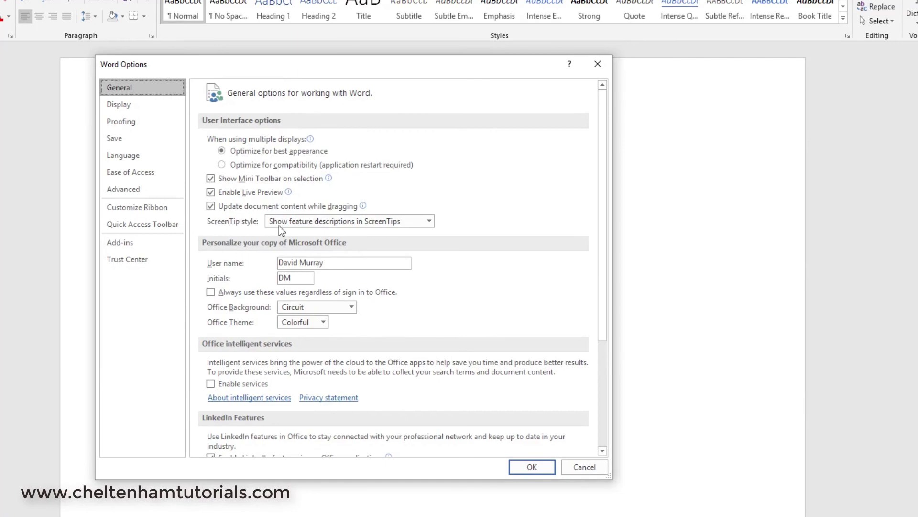
pyautogui.scroll(-3, 467, 172)
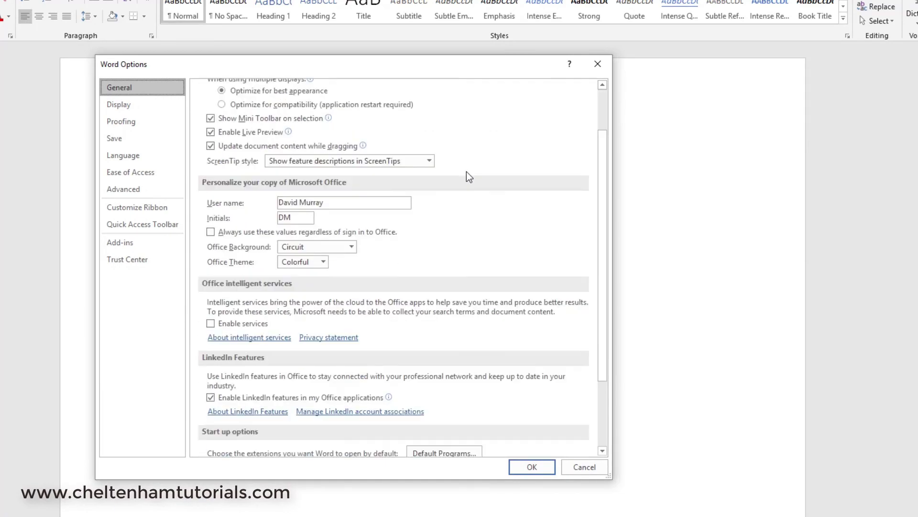
pyautogui.scroll(-1, 466, 177)
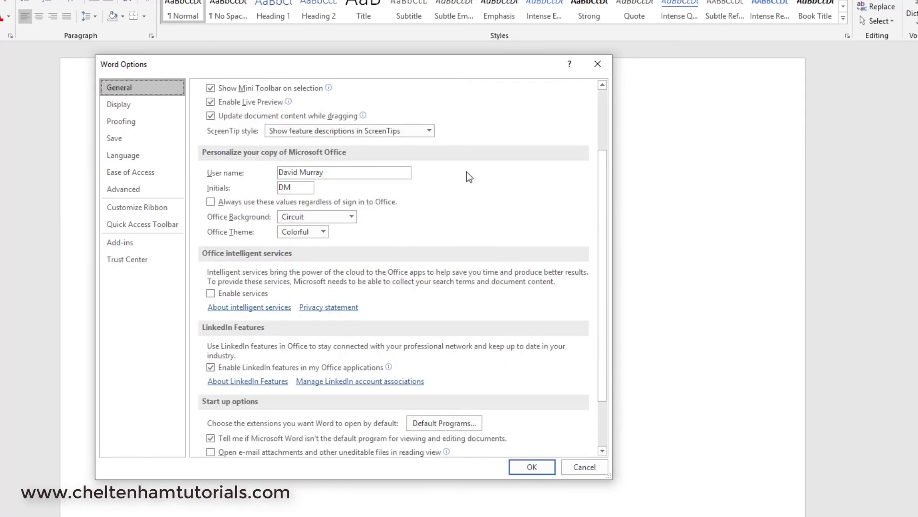